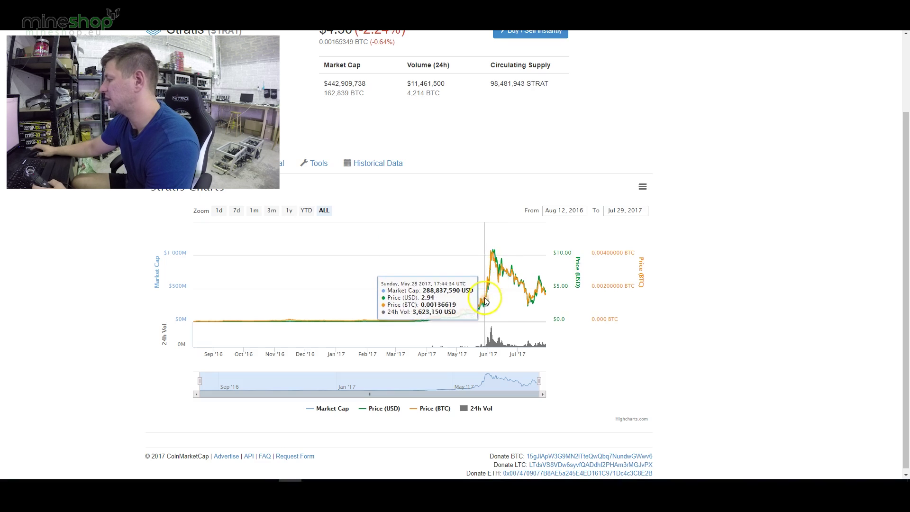
- Examine the Stratis price history chart and the market summary on CoinMarketCap
left_click(461, 388)
scroll(462, 382, "up", 2)
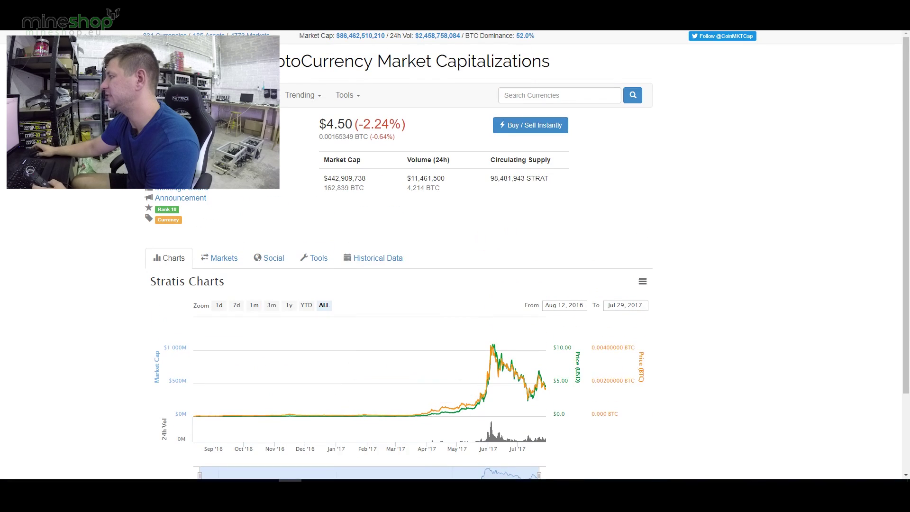
mouse_move(501, 403)
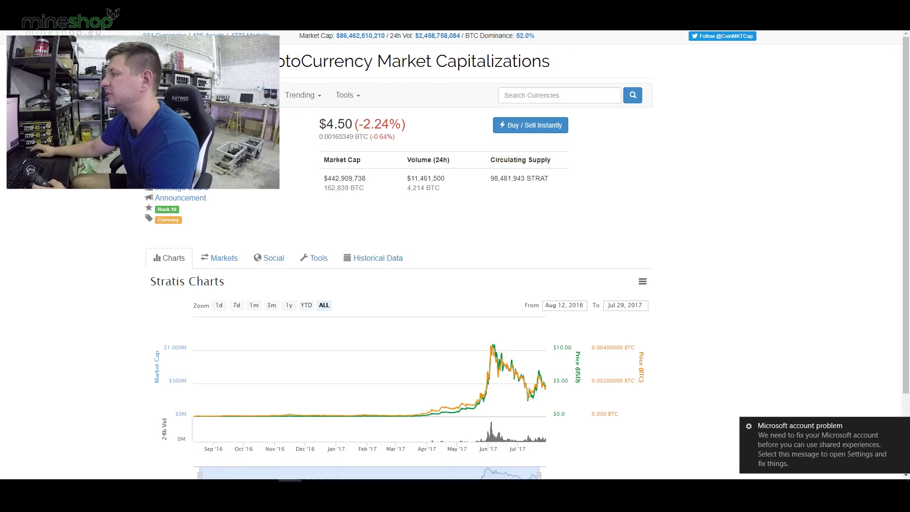
- Switch to the Raspberry Pi staking guide and look through its wallet setup and backup instructions
key("ctrl+Tab")
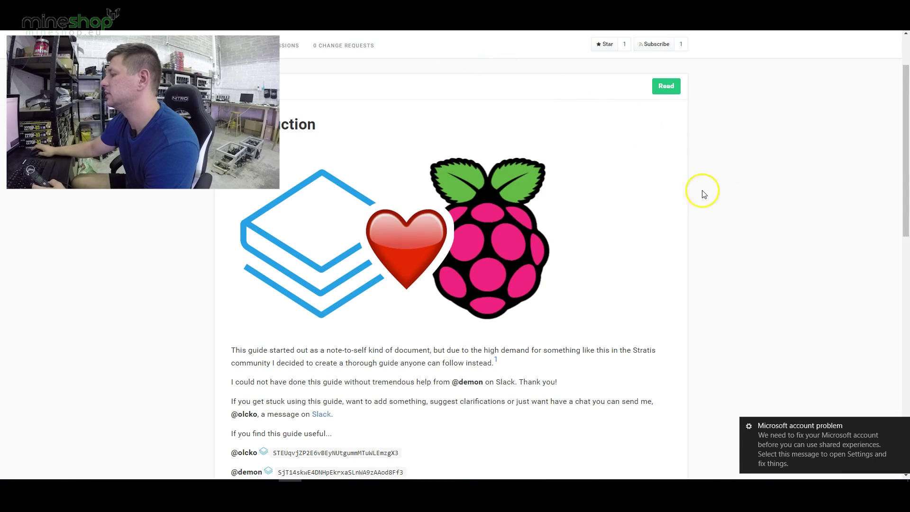
scroll(454, 79, "up", 1)
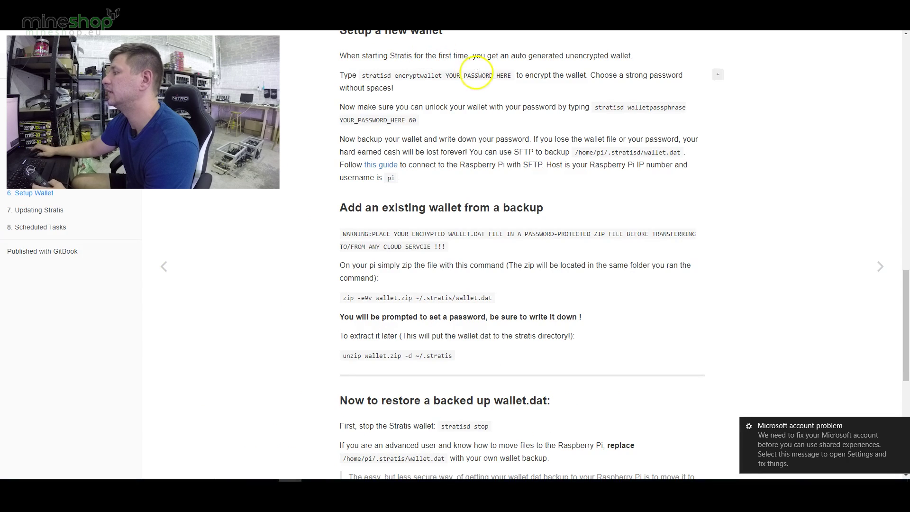
scroll(412, 116, "up", 3)
- Open the Wallet page of the Stratis website and review the wallet options it offers
key("ctrl+Tab")
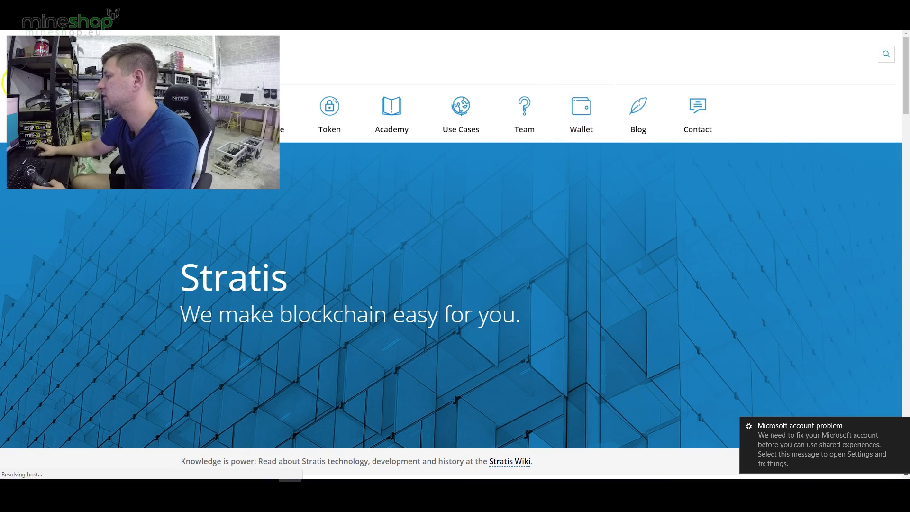
left_click(606, 91)
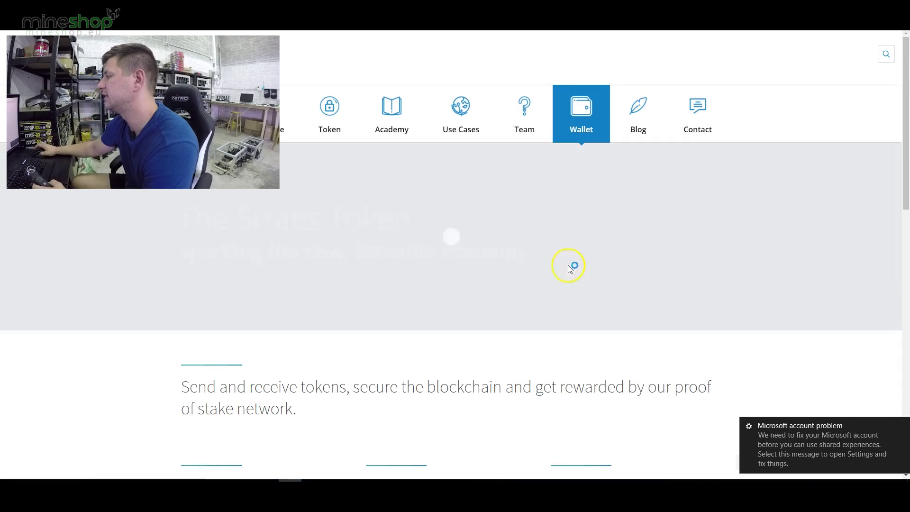
scroll(450, 275, "down", 1)
scroll(453, 277, "down", 2)
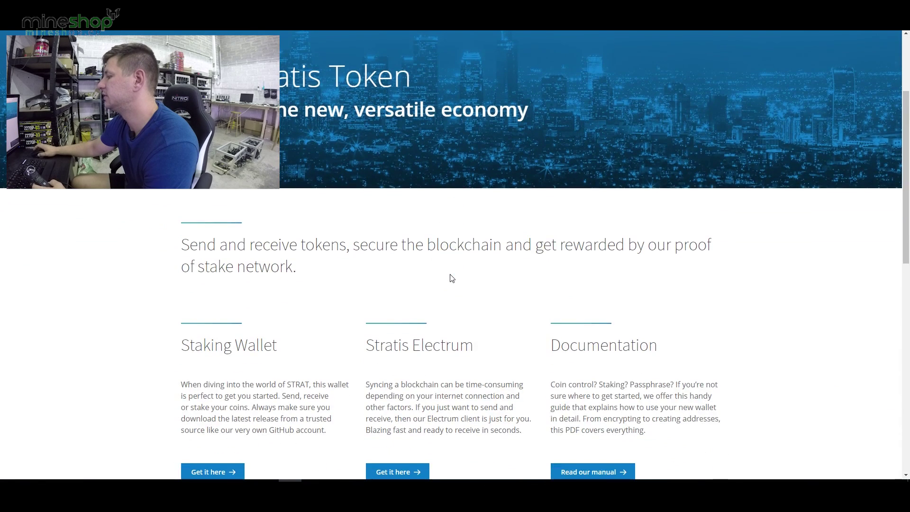
scroll(453, 277, "down", 2)
scroll(706, 284, "up", 5)
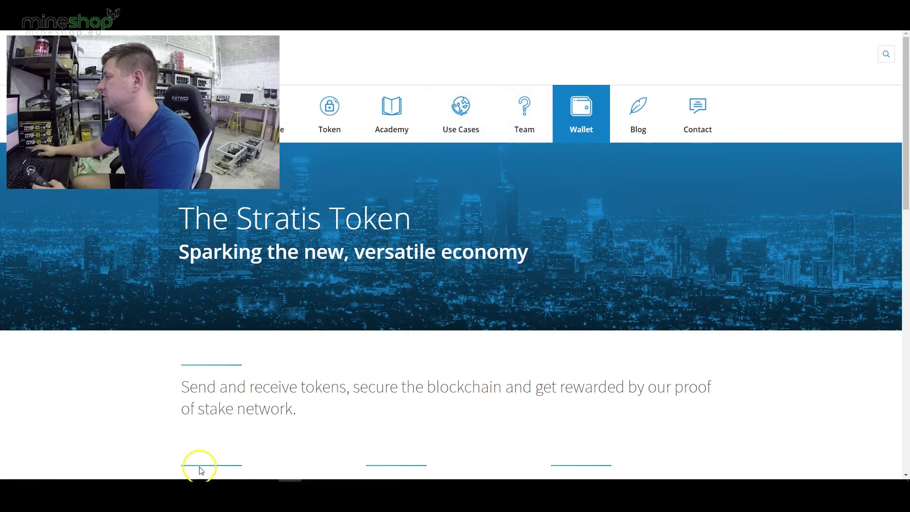
- Open the Staking Wallet's GitHub release page and go to its Downloads list
scroll(199, 455, "down", 4)
left_click(222, 422)
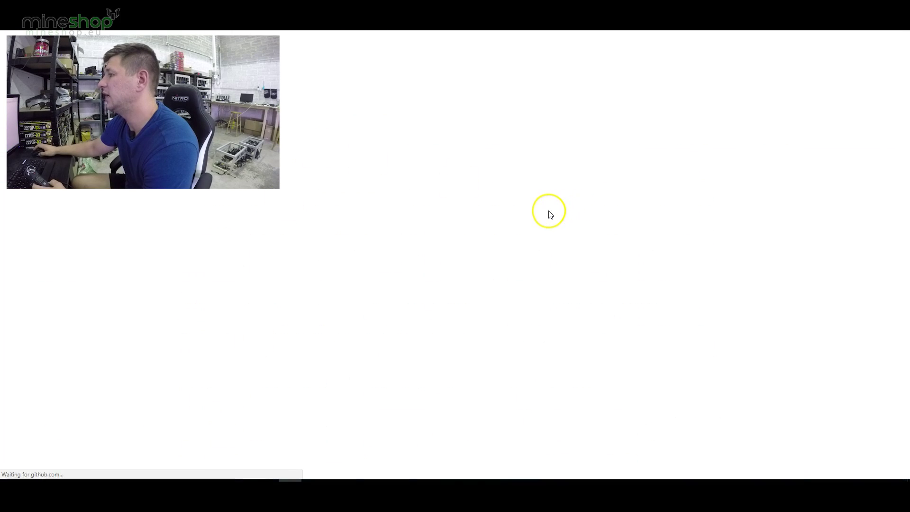
scroll(564, 243, "down", 4)
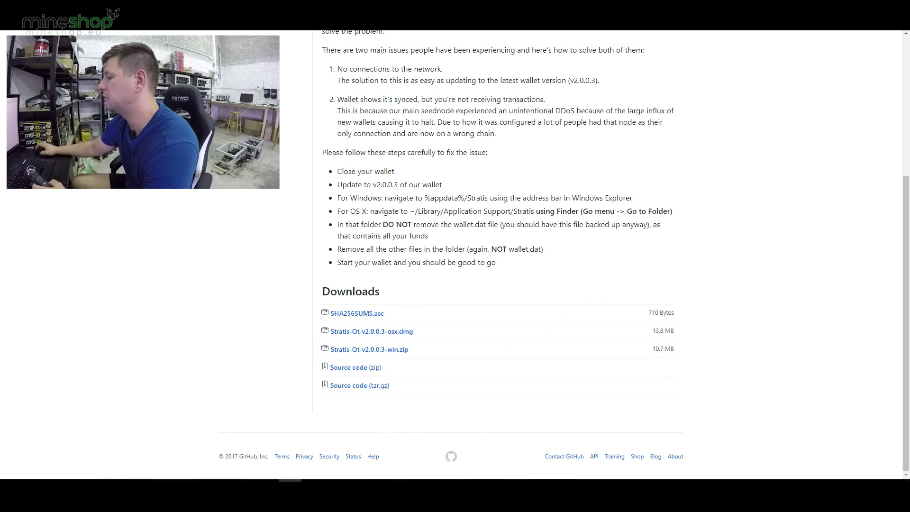
- Switch to the Stratis wallet application and inspect its settings commands for encrypting, changing the passphrase and locking
left_click(230, 469)
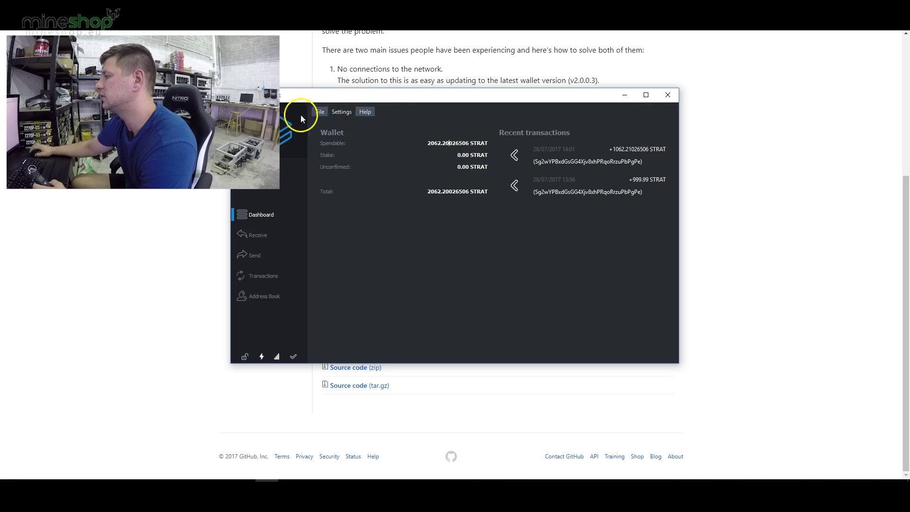
left_click(335, 114)
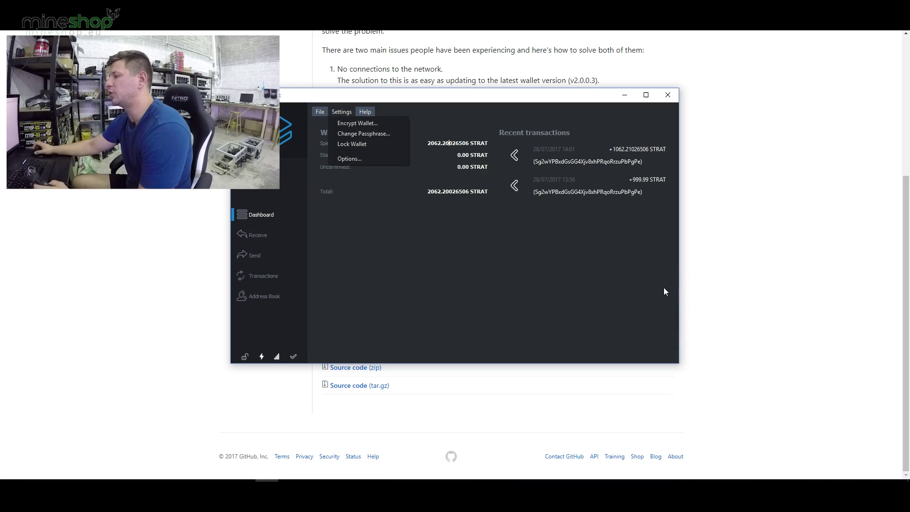
left_click(506, 295)
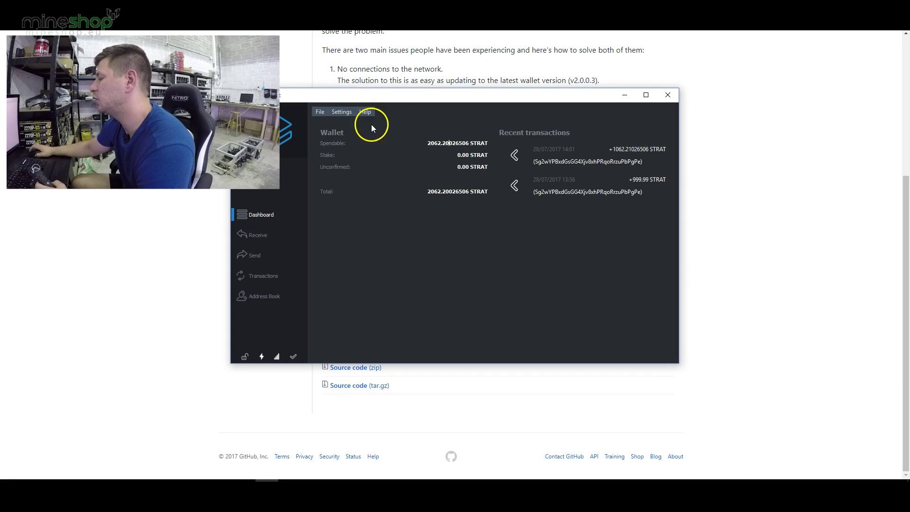
left_click(342, 113)
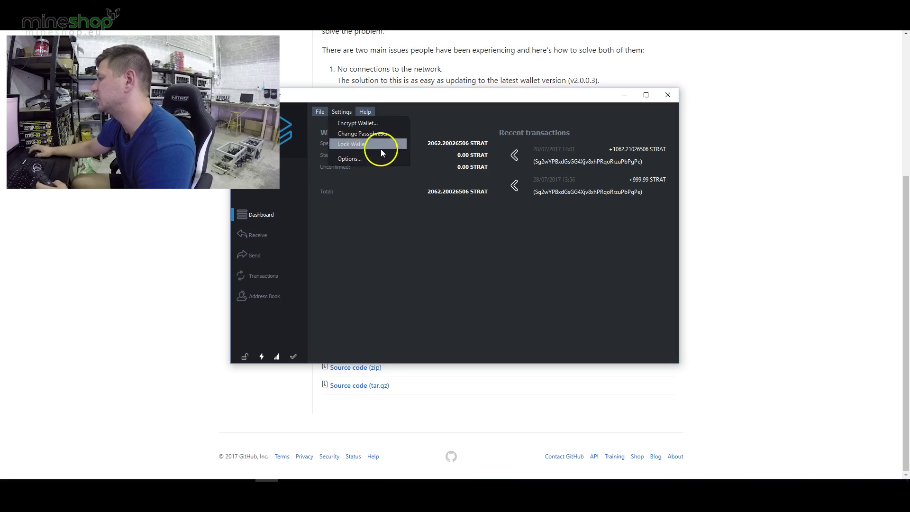
left_click(419, 213)
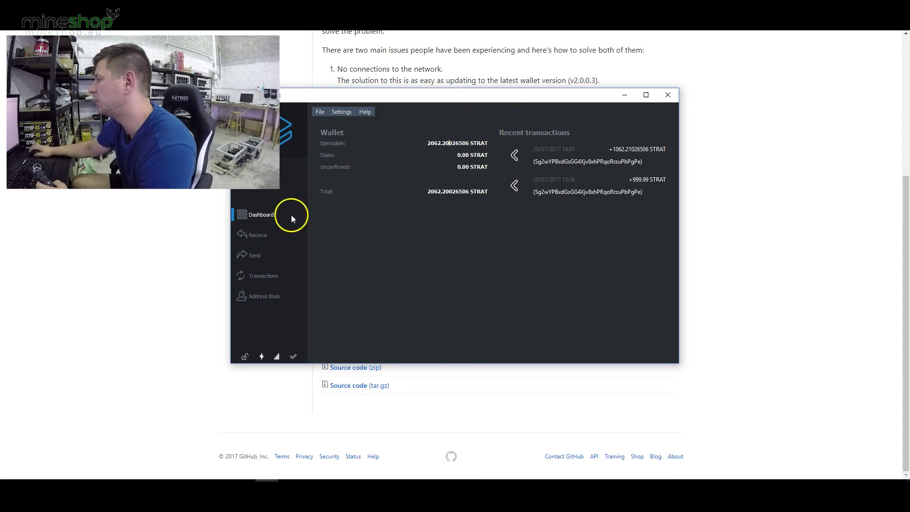
- View the wallet's receiving address and return to the Dashboard overview
left_click(256, 236)
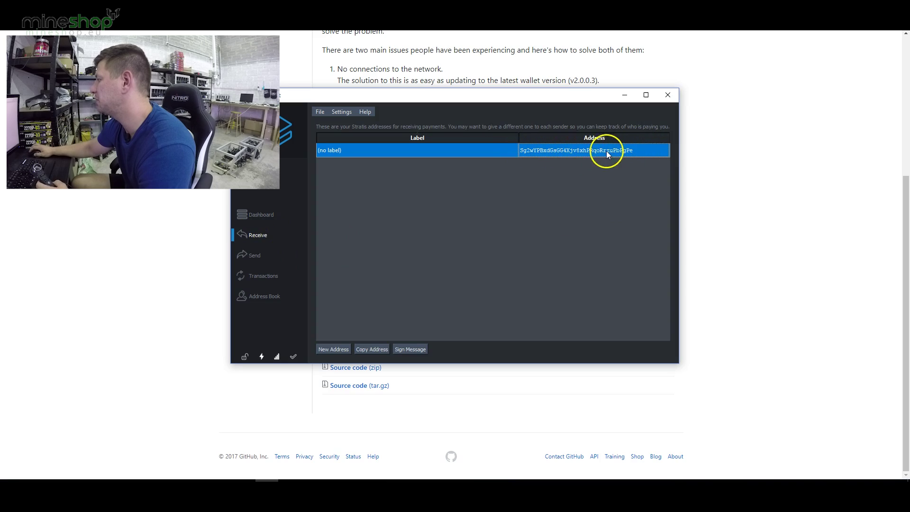
left_click(257, 213)
left_click(257, 235)
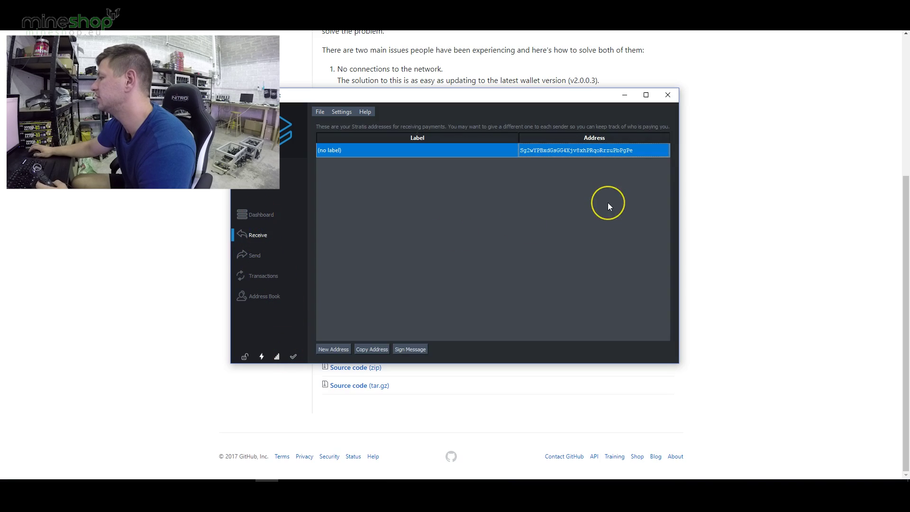
left_click(248, 213)
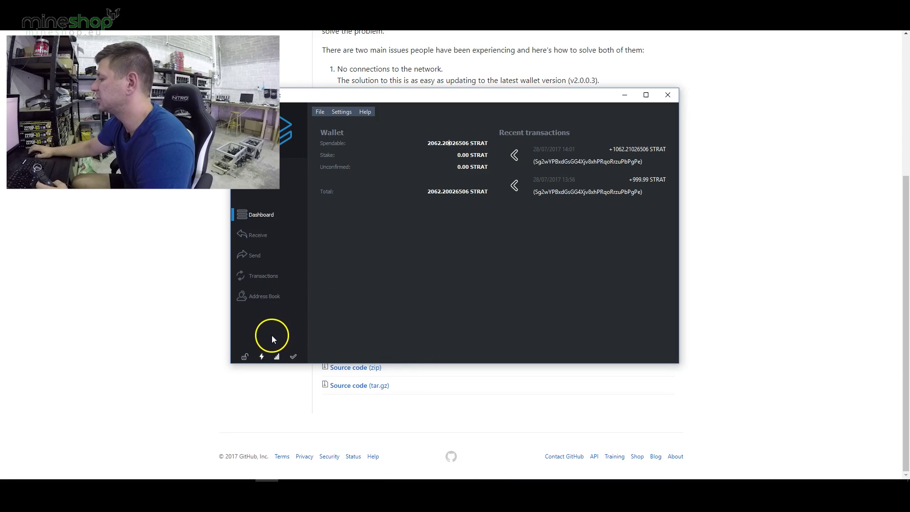
- Check the wallet's staking, network connection and synchronization status indicators
left_click(262, 358)
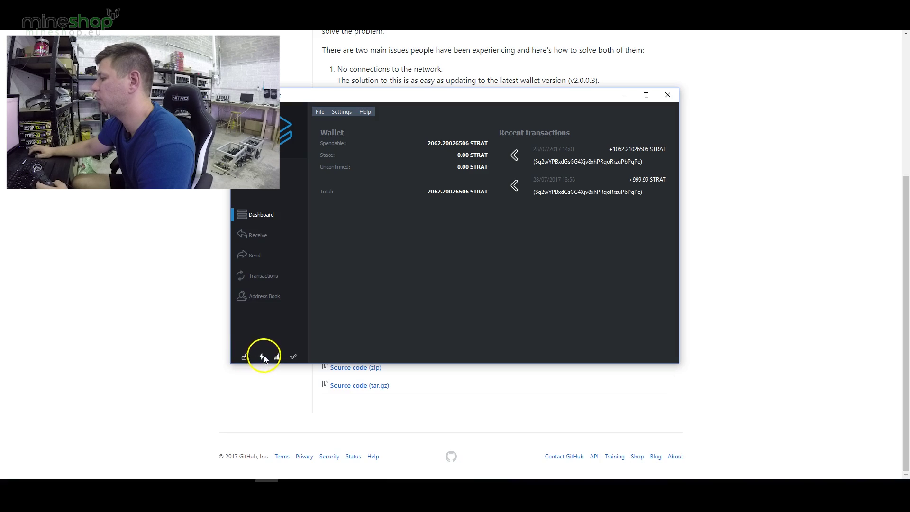
mouse_move(263, 359)
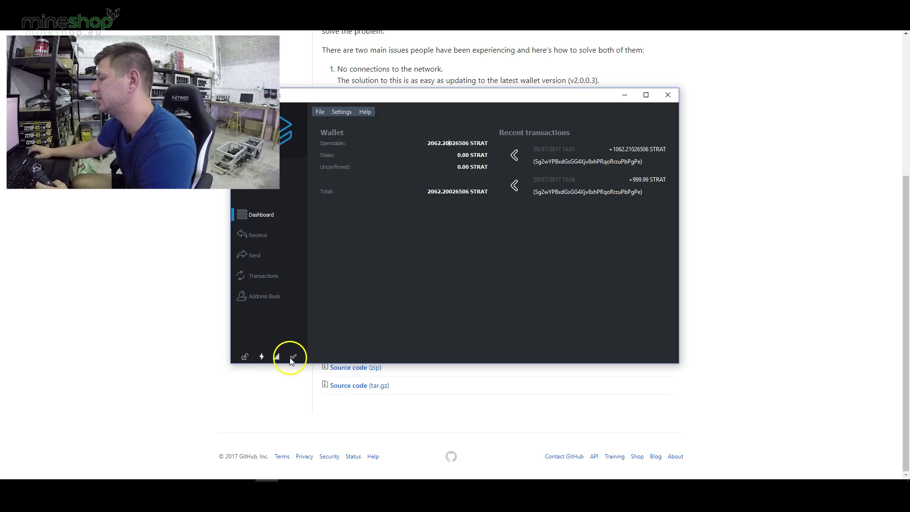
mouse_move(278, 361)
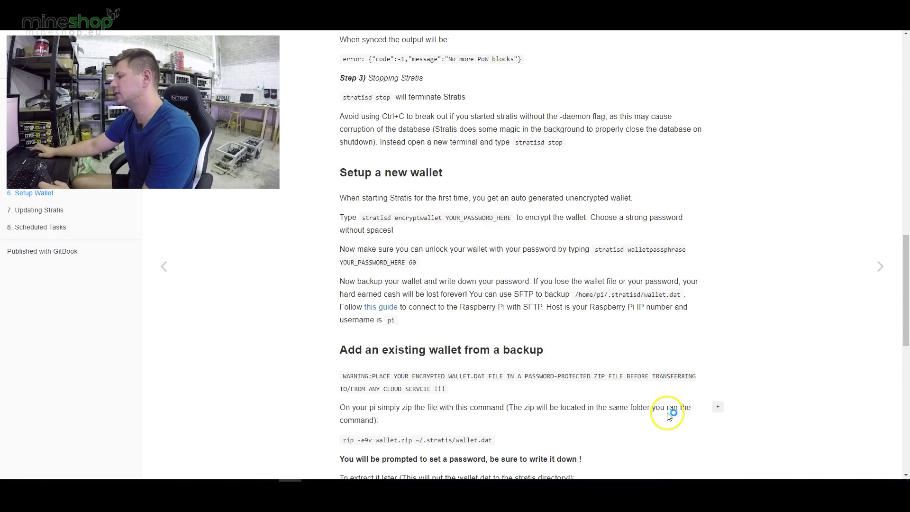
- Open the Introduction of the Raspberry Pi staking guide and examine the required knowledge and hardware
scroll(669, 415, "up", 5)
left_click(29, 91)
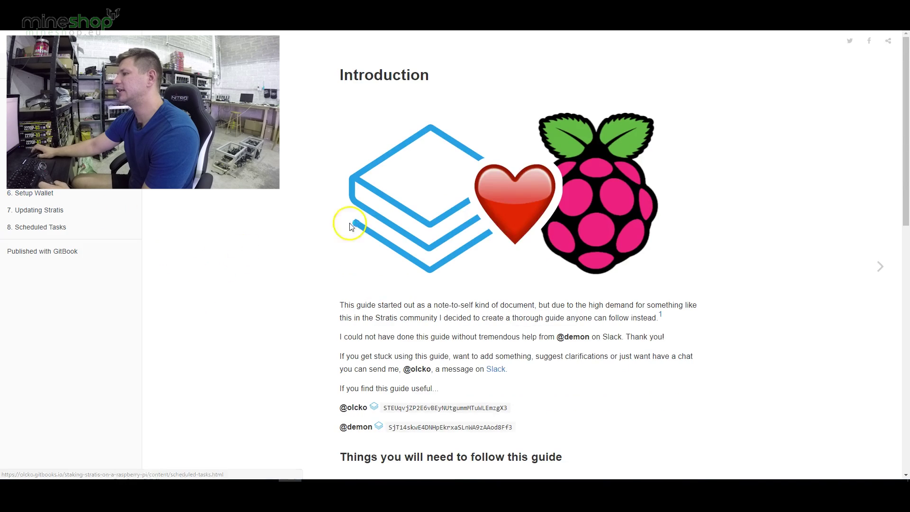
scroll(397, 368, "down", 9)
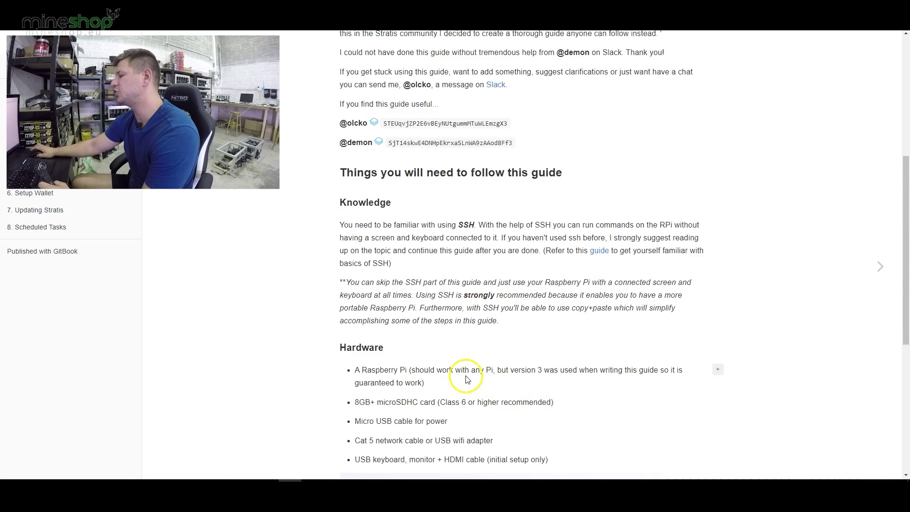
scroll(464, 377, "down", 3)
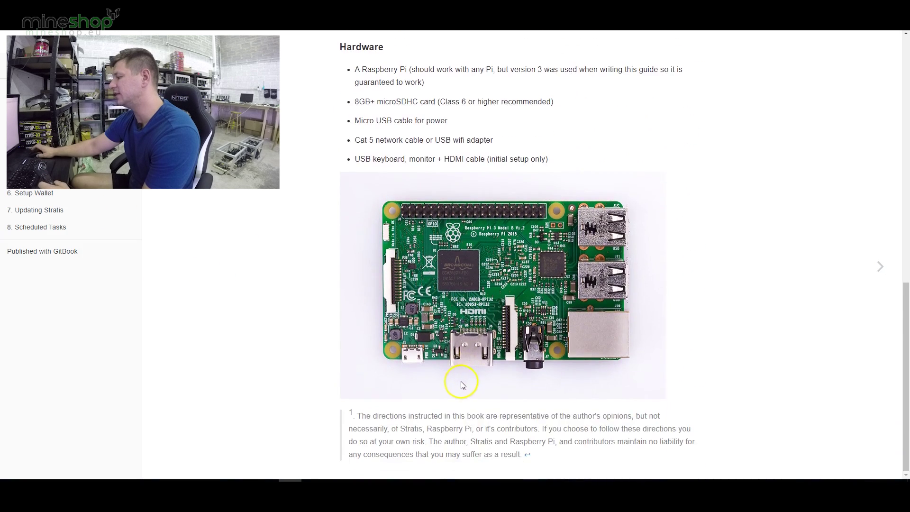
scroll(462, 382, "up", 5)
scroll(462, 381, "up", 7)
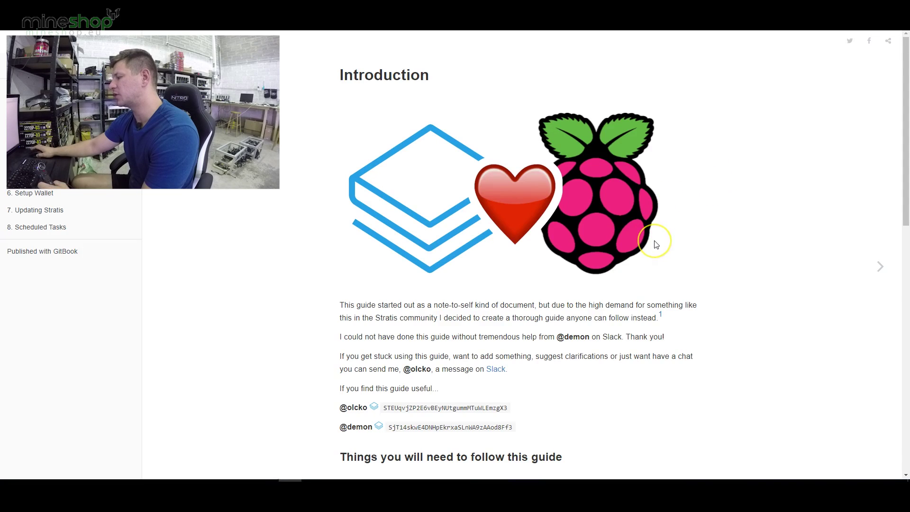
scroll(655, 244, "down", 2)
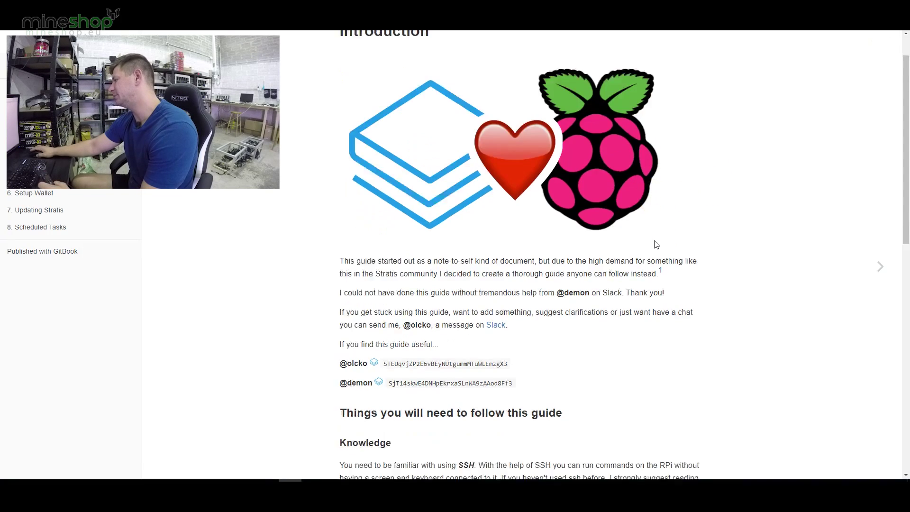
scroll(655, 240, "down", 3)
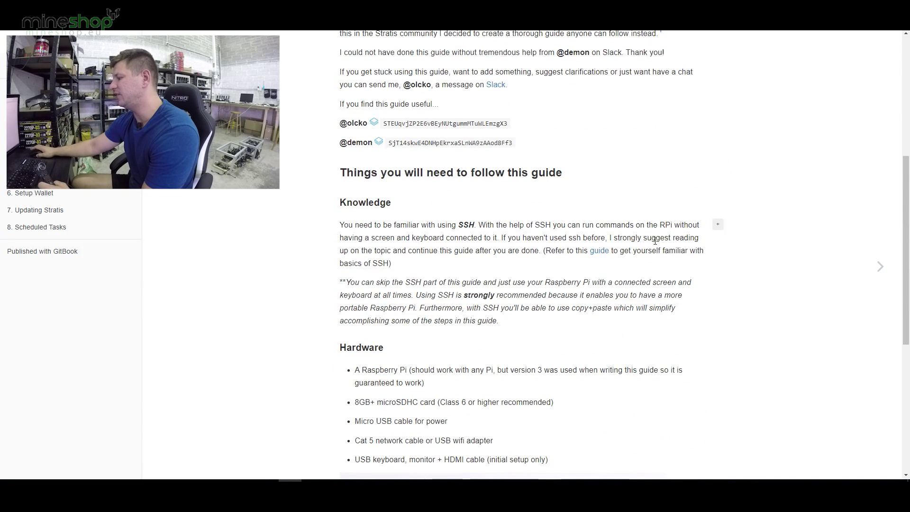
scroll(655, 240, "down", 5)
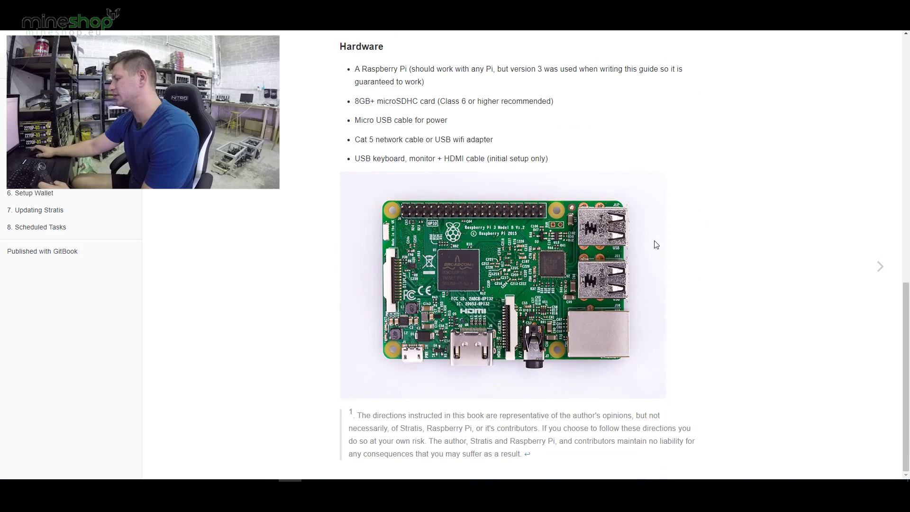